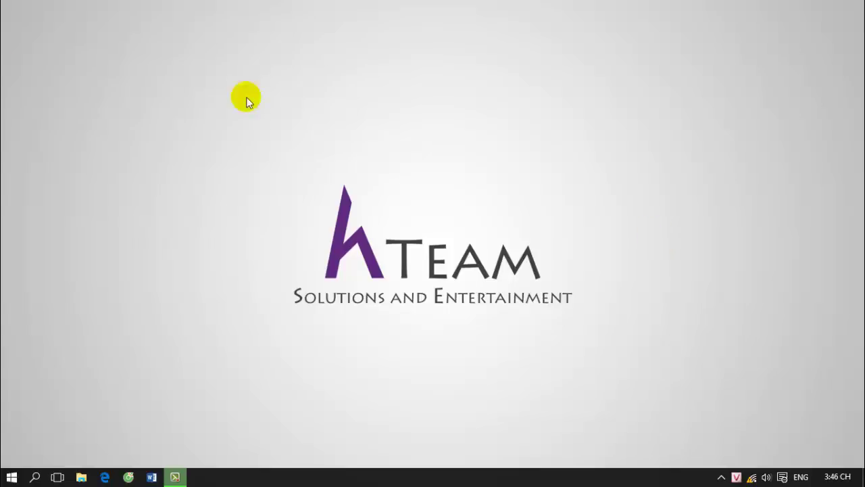
# Refresh the desktop and launch Microsoft Word from the taskbar
pyautogui.rightClick(82, 105)
pyautogui.click(126, 142)
pyautogui.click(152, 477)
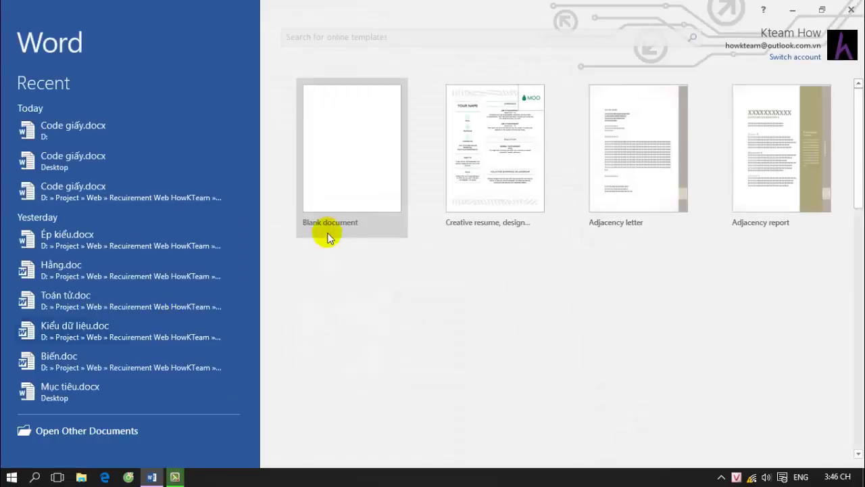
# Create a blank document with the lines 'HowKteam.com' and 'Free Education', cursor after the first line
pyautogui.click(328, 236)
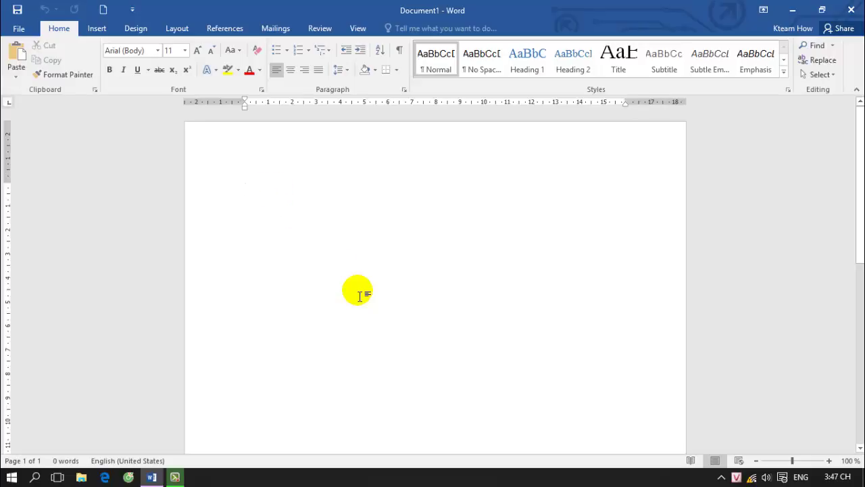
pyautogui.write('HowKteam')
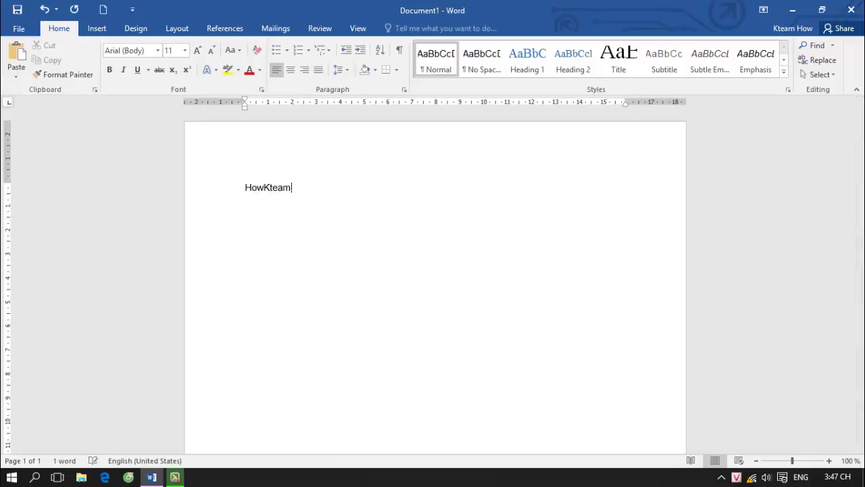
pyautogui.write('.com')
pyautogui.press('Return')
pyautogui.write('Free ')
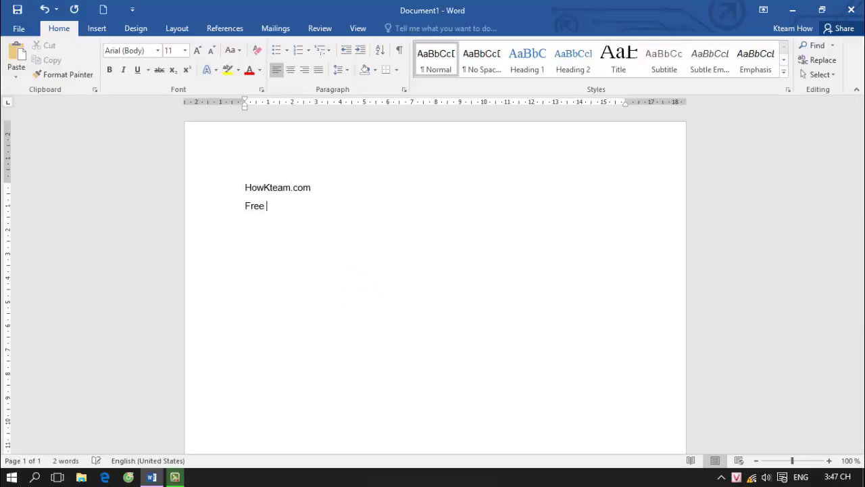
pyautogui.write('Education')
pyautogui.press('Return')
pyautogui.click(329, 187)
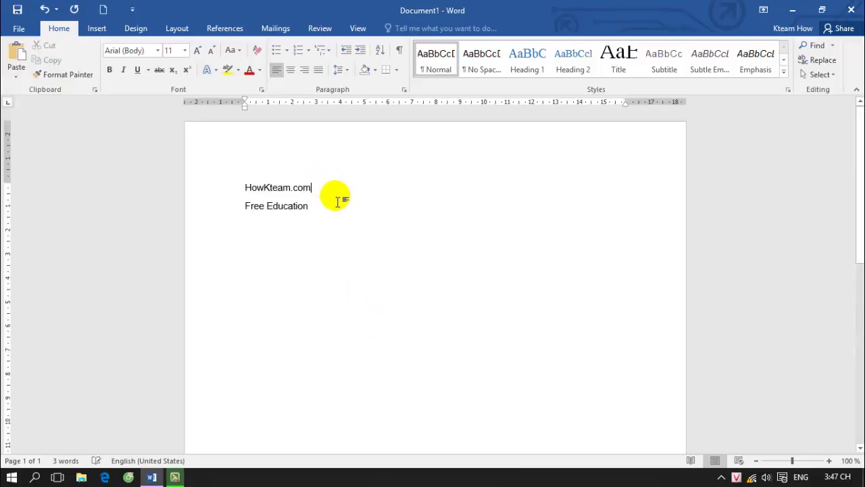
pyautogui.click(96, 28)
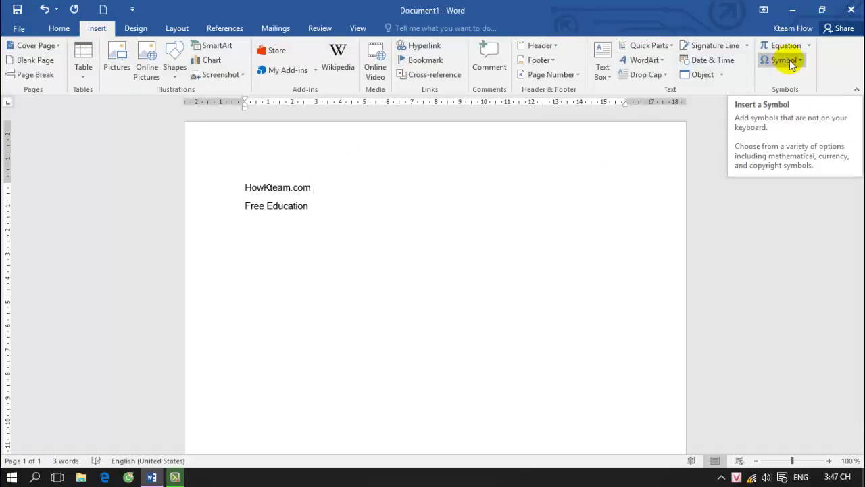
pyautogui.click(794, 63)
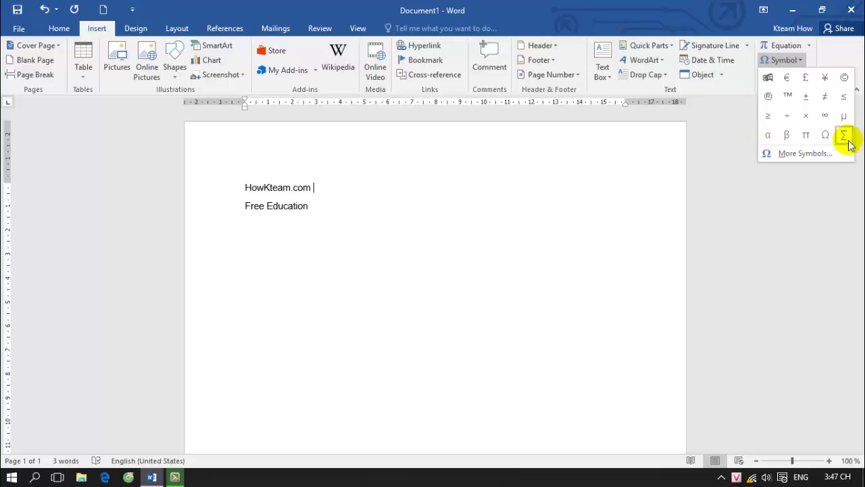
pyautogui.click(784, 137)
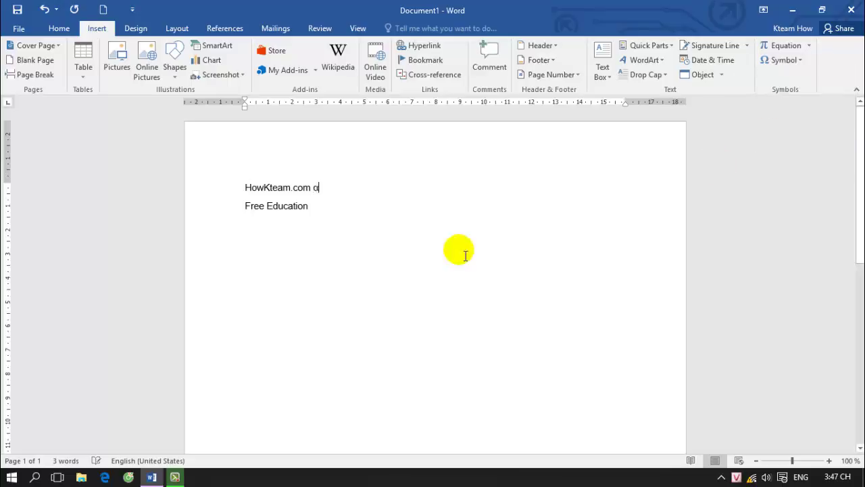
pyautogui.click(796, 60)
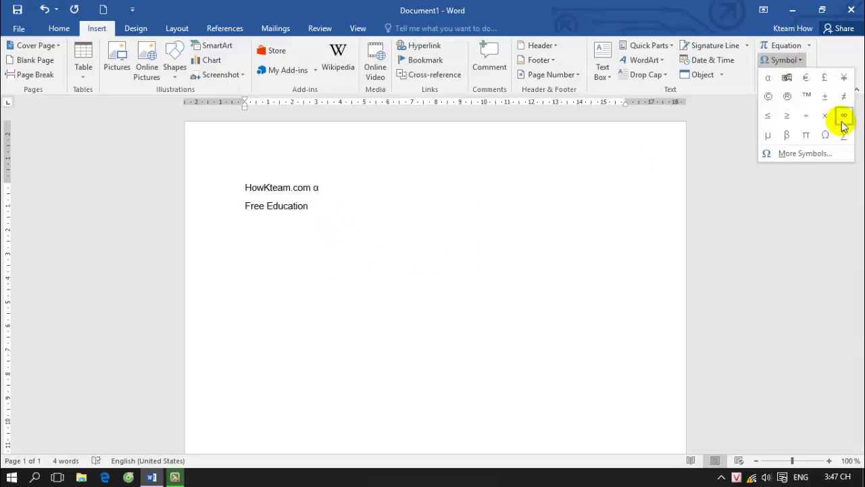
pyautogui.click(844, 135)
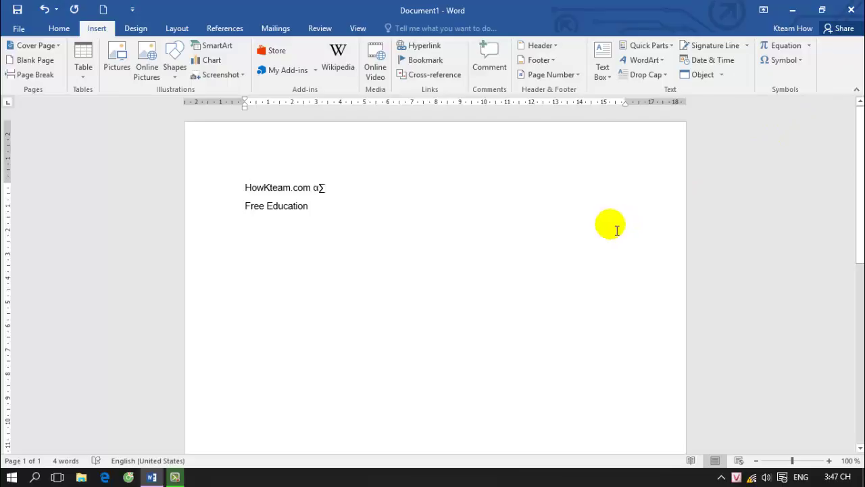
pyautogui.press('BackSpace')
pyautogui.press('BackSpace')
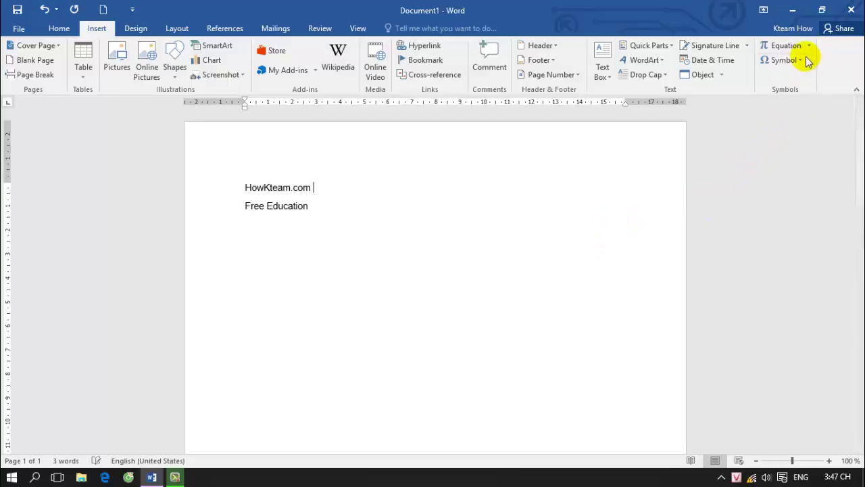
pyautogui.click(801, 61)
# In the full Symbol dialog, scroll the grid and insert Ƶ after HowKteam.com
pyautogui.click(804, 156)
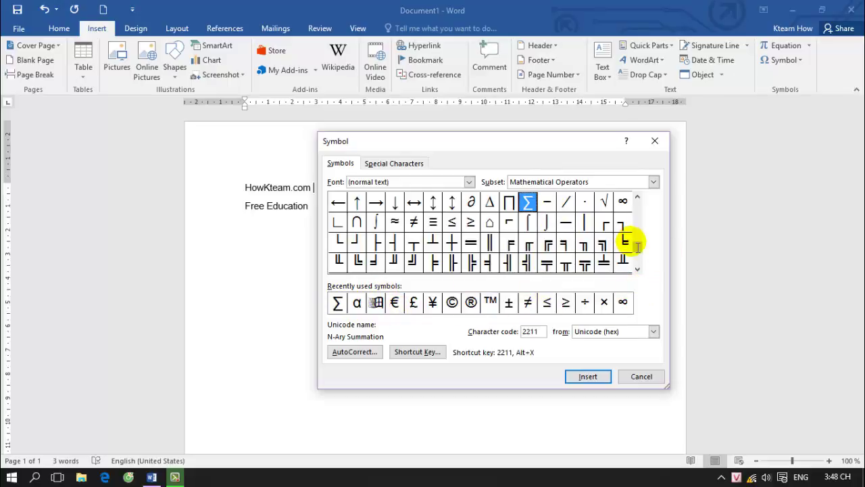
pyautogui.click(636, 269)
pyautogui.click(638, 196)
pyautogui.click(637, 196)
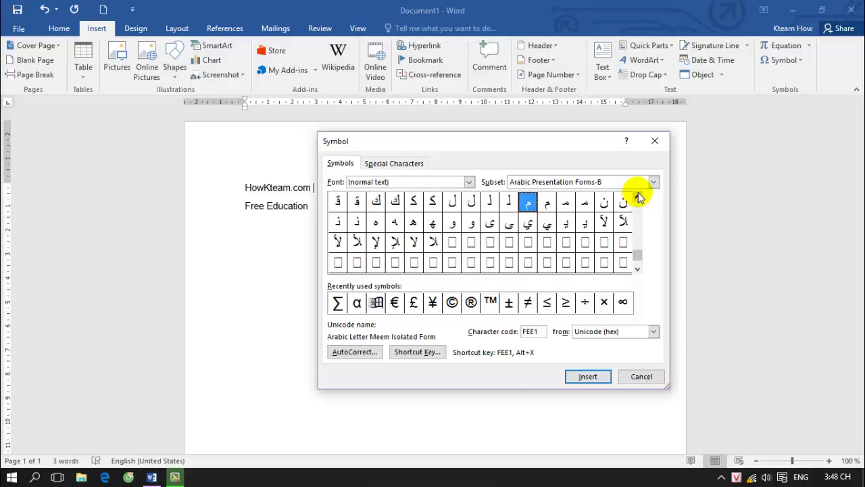
pyautogui.click(638, 196)
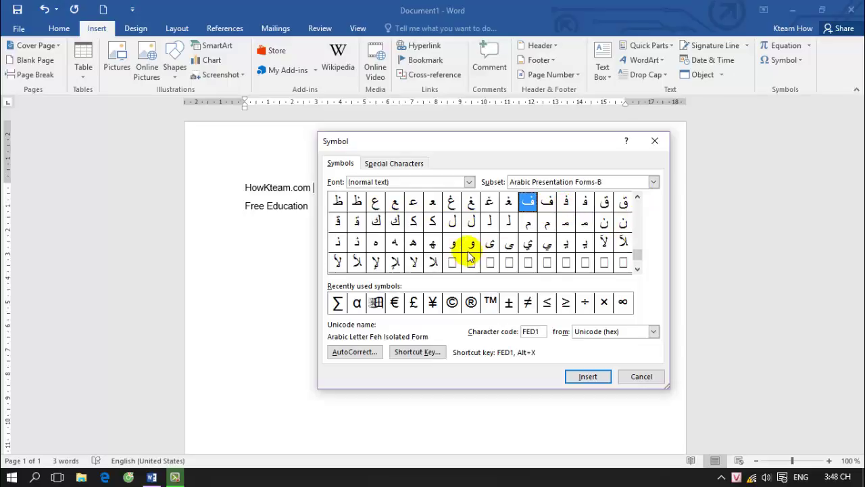
pyautogui.click(638, 199)
pyautogui.click(638, 200)
pyautogui.click(638, 199)
pyautogui.click(638, 199)
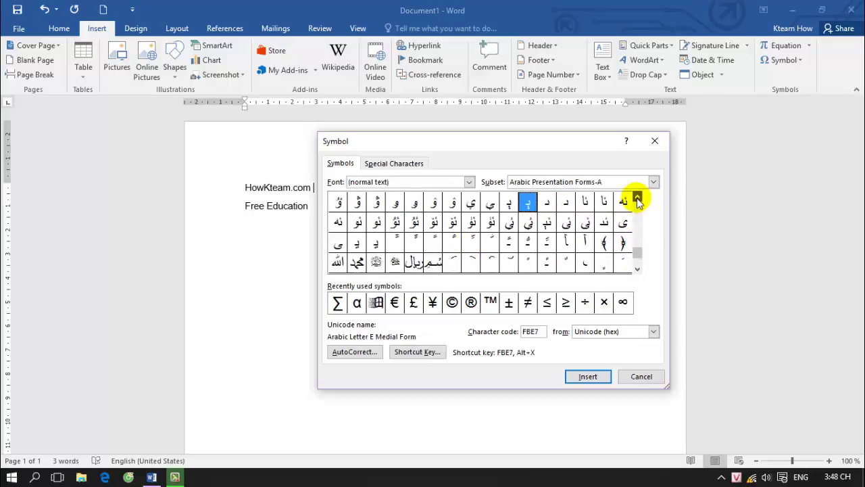
pyautogui.click(638, 199)
pyautogui.click(638, 199)
pyautogui.click(638, 199)
pyautogui.click(638, 199)
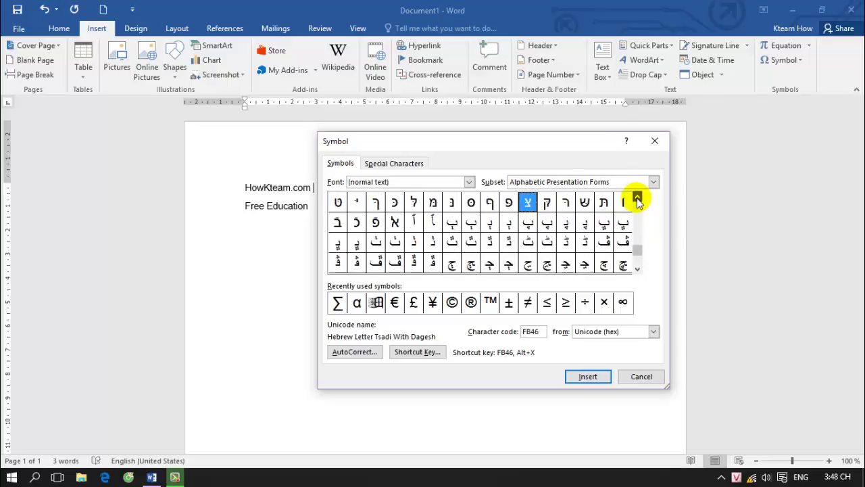
pyautogui.click(638, 200)
pyautogui.click(638, 200)
pyautogui.click(637, 200)
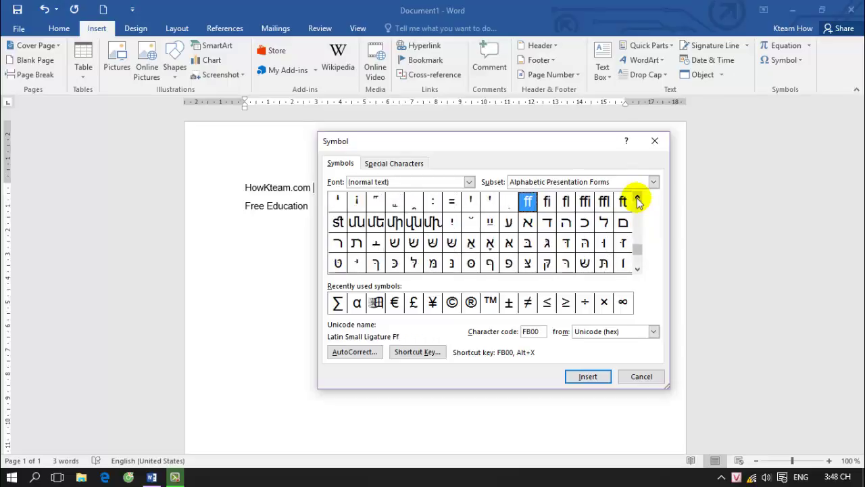
pyautogui.click(638, 199)
pyautogui.click(638, 199)
pyautogui.click(638, 200)
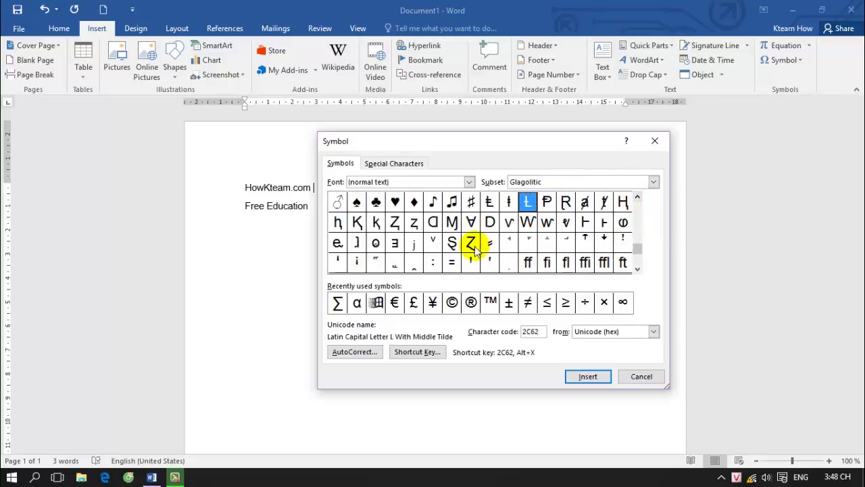
pyautogui.doubleClick(471, 243)
# Insert Ḩ and the black heart ♥ after Ƶ
pyautogui.moveTo(405, 141); pyautogui.dragTo(435, 135)
pyautogui.click(653, 195)
pyautogui.click(618, 370)
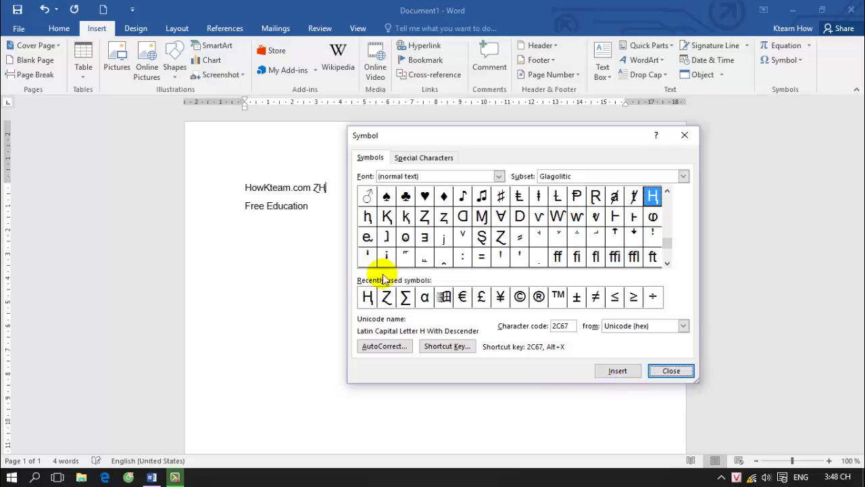
pyautogui.click(425, 195)
pyautogui.click(615, 370)
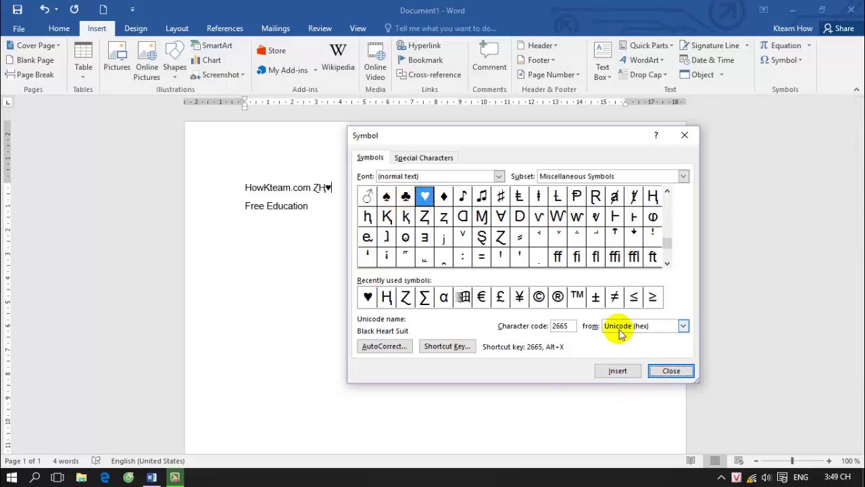
# Switch the Symbol dialog's font to Wingdings
pyautogui.click(498, 176)
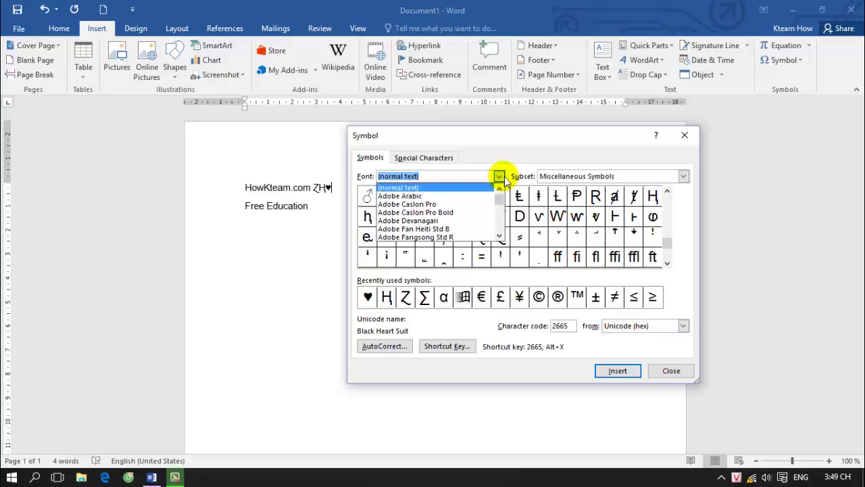
pyautogui.moveTo(500, 201); pyautogui.dragTo(496, 222)
pyautogui.scroll(1, 473, 226)
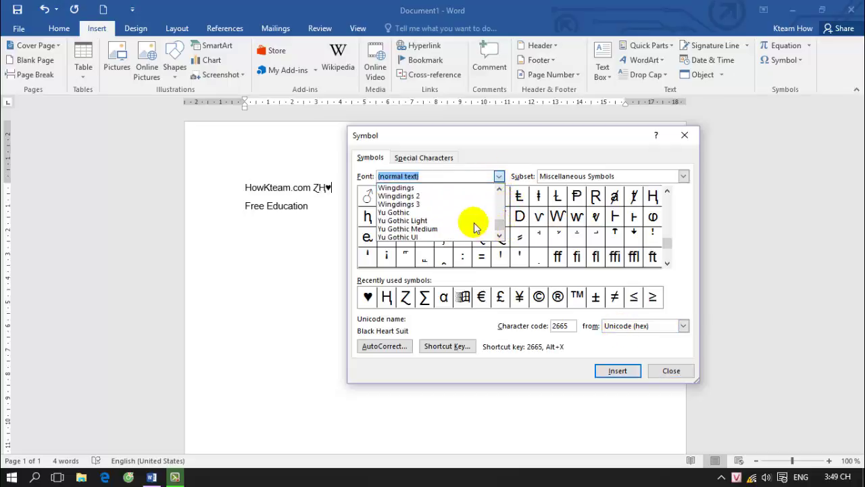
pyautogui.scroll(1, 466, 227)
pyautogui.click(435, 211)
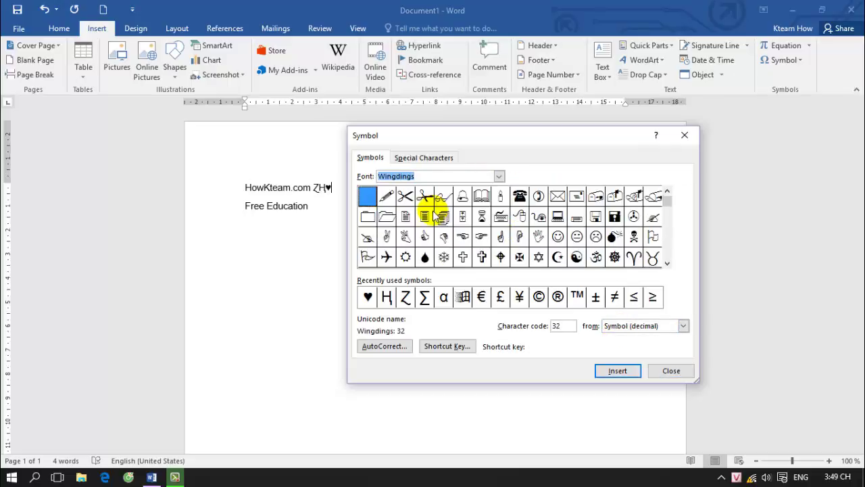
pyautogui.moveTo(666, 198)
pyautogui.mouseDown()
pyautogui.moveTo(667, 256)
pyautogui.moveTo(666, 187)
pyautogui.moveTo(675, 264)
pyautogui.mouseUp()
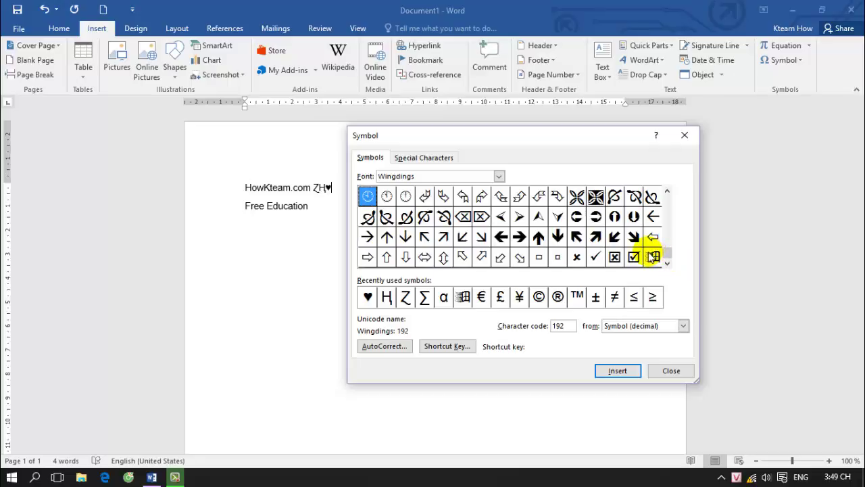
# Insert the Wingdings symbols ▤, ⌧ and ❶ after ZH♥, then close the dialog
pyautogui.click(653, 257)
pyautogui.click(616, 371)
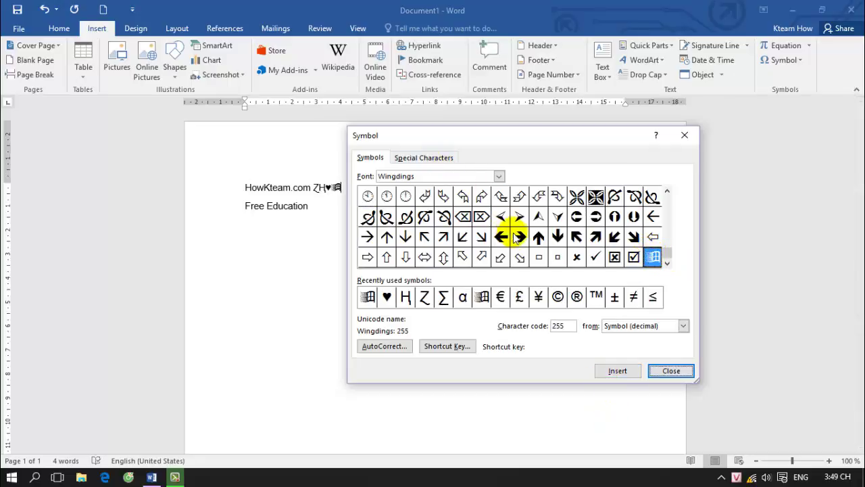
pyautogui.click(481, 218)
pyautogui.click(609, 371)
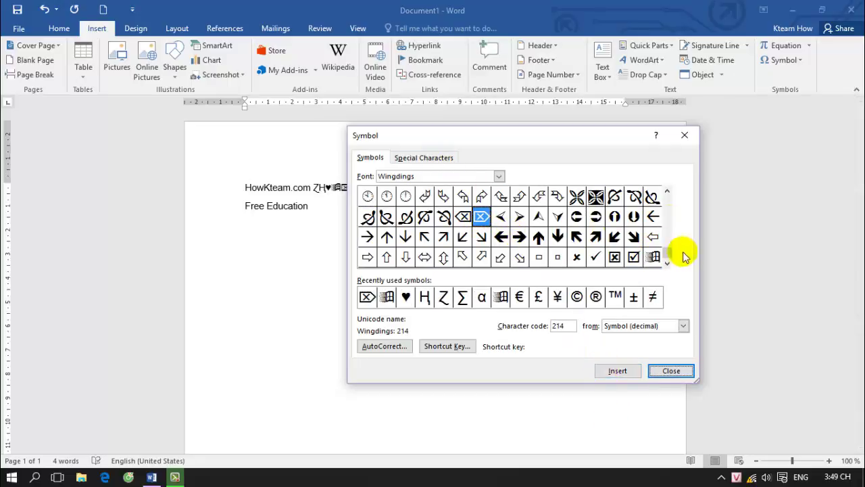
pyautogui.moveTo(668, 256); pyautogui.dragTo(666, 232)
pyautogui.click(595, 196)
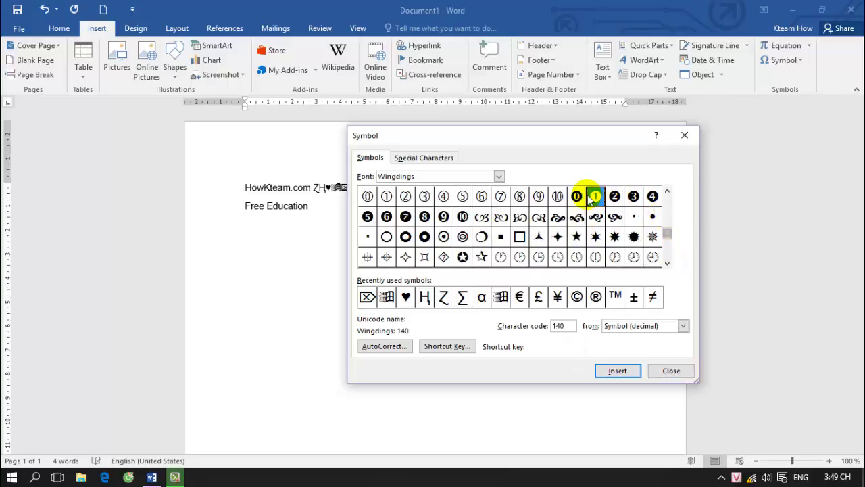
pyautogui.click(618, 370)
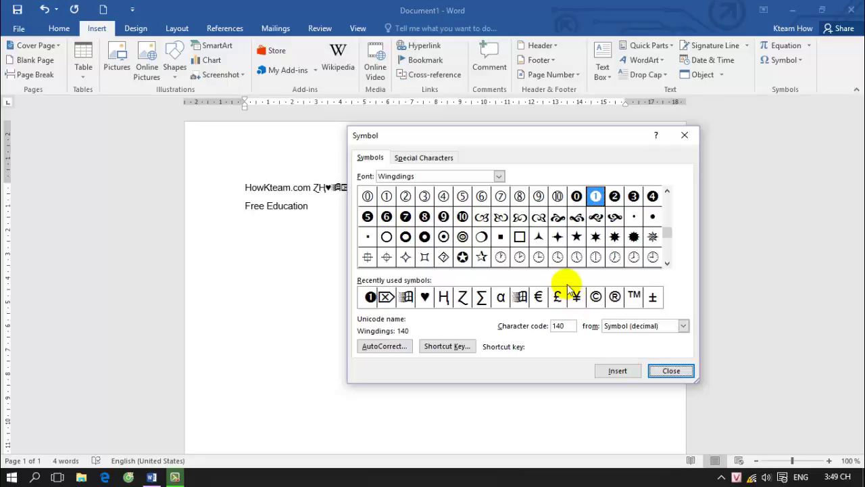
pyautogui.click(688, 142)
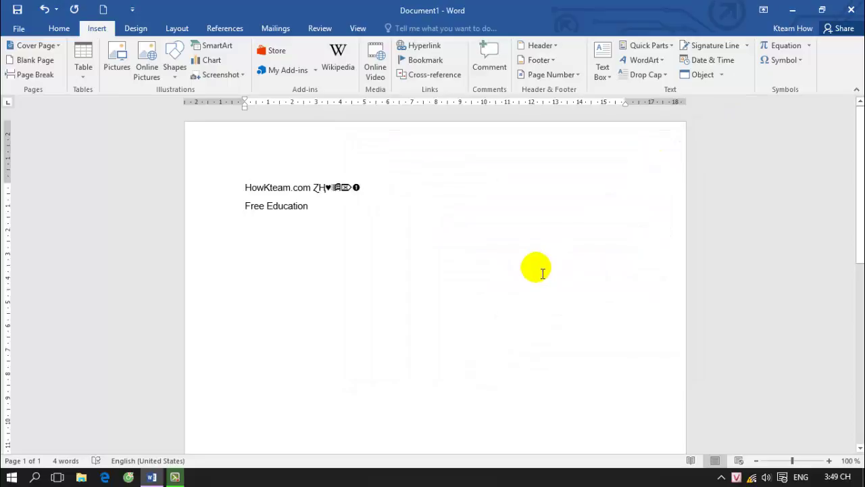
# Delete all the inserted symbols after HowKteam.com
pyautogui.press('BackSpace')
pyautogui.press('BackSpace')
pyautogui.press('BackSpace')
pyautogui.press('BackSpace')
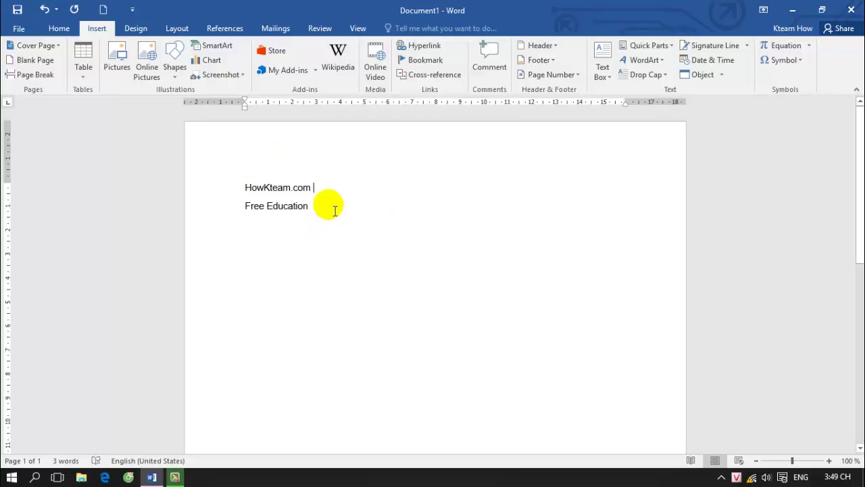
# Insert the built-in Binomial Theorem equation from the Equation gallery after HowKteam.com
pyautogui.click(809, 47)
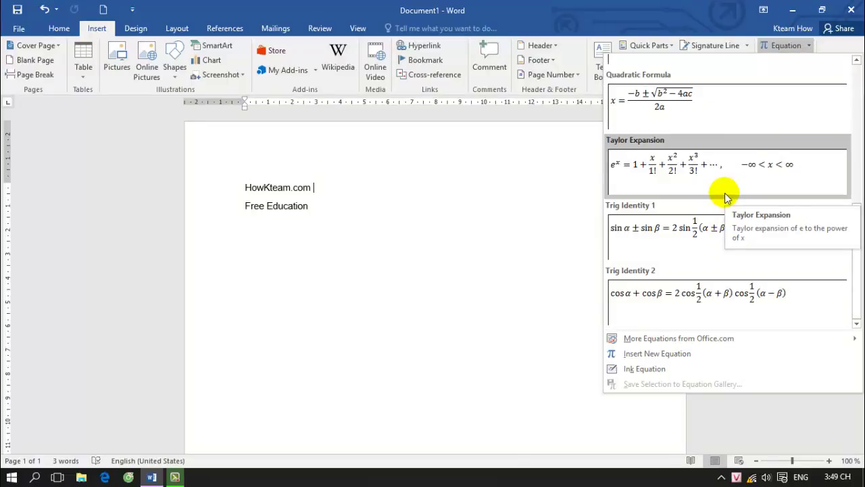
pyautogui.scroll(5, 724, 196)
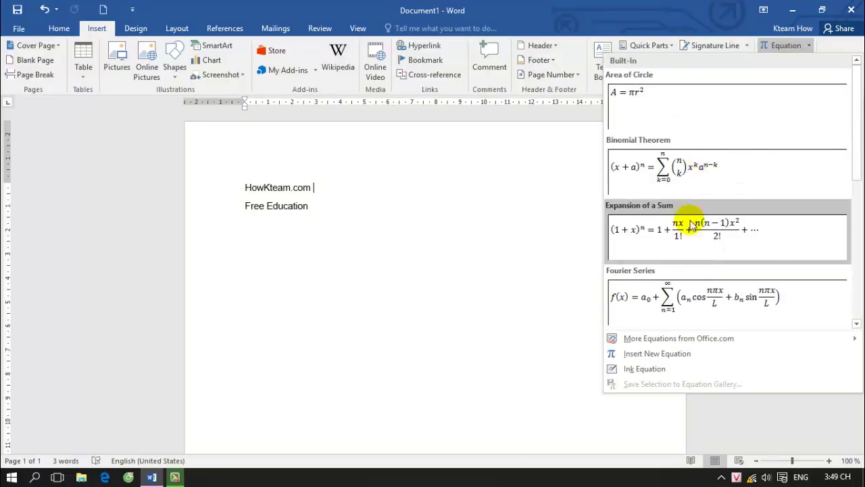
pyautogui.click(692, 176)
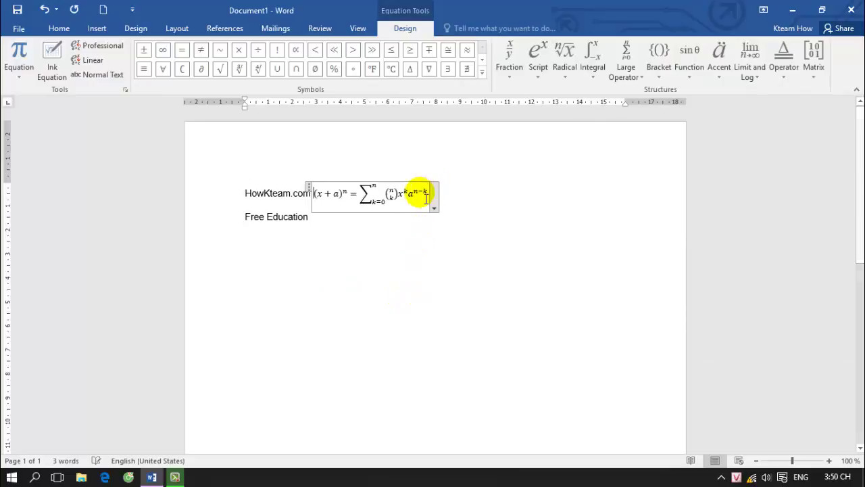
# Replace the summation's upper limit n with 10
pyautogui.click(407, 192)
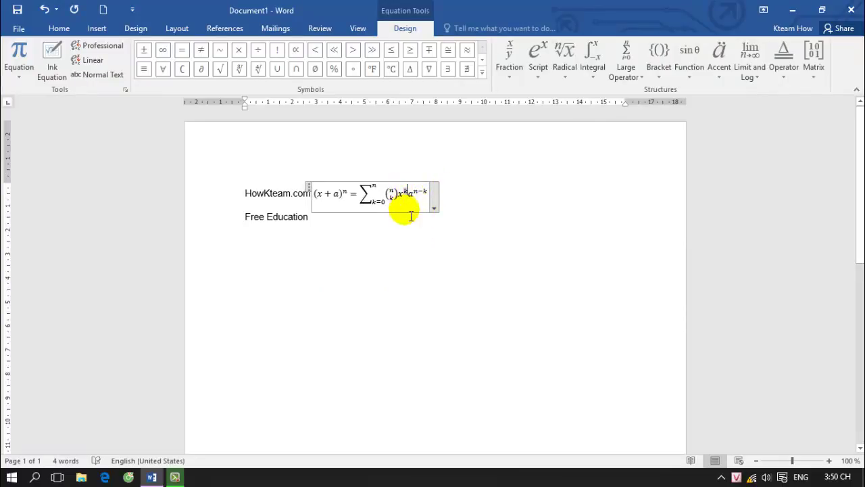
pyautogui.click(359, 194)
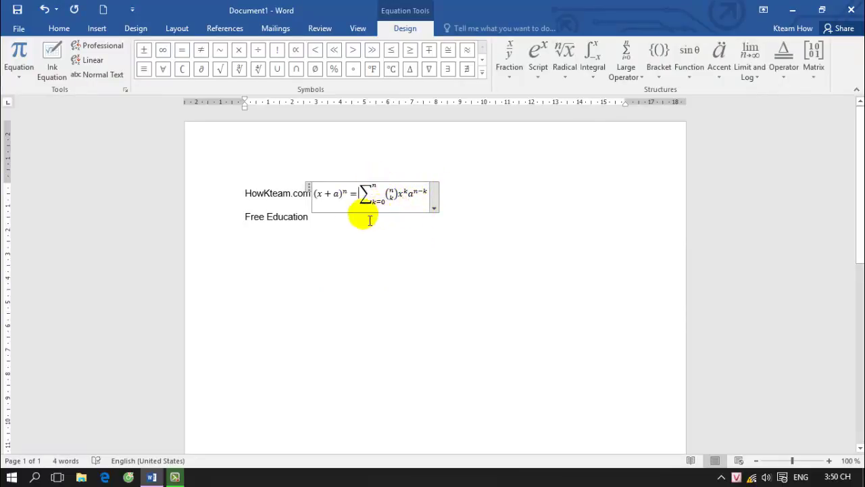
pyautogui.click(348, 196)
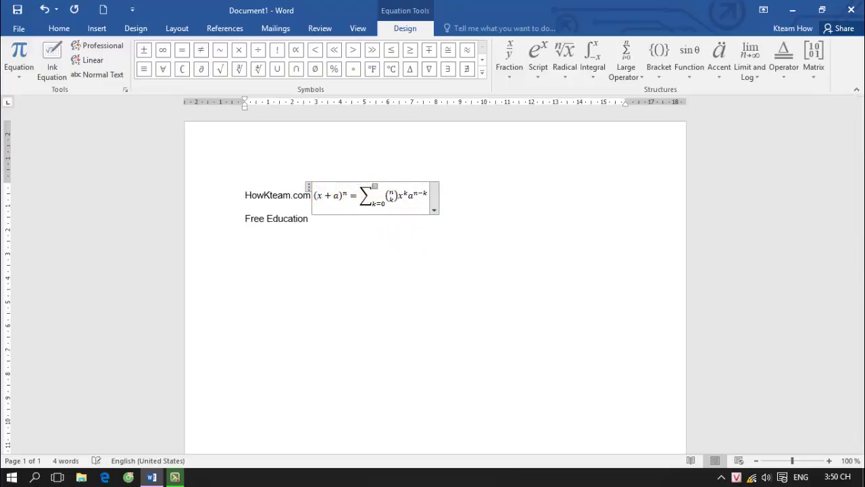
pyautogui.write('10')
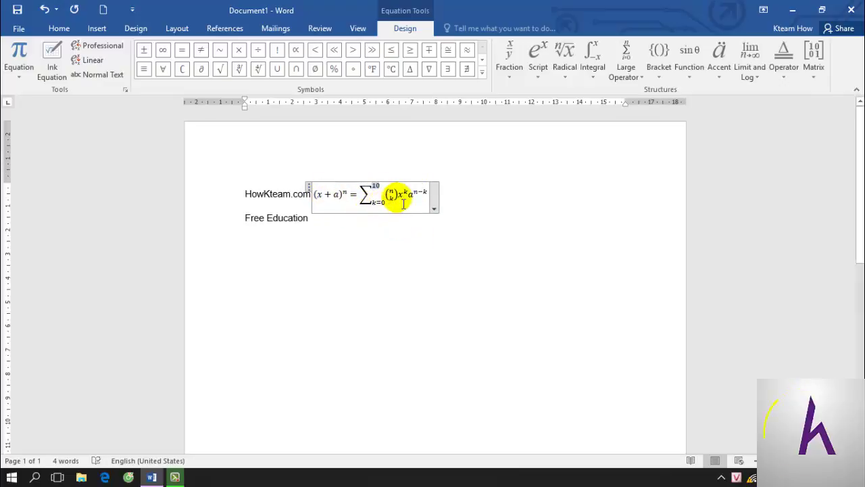
pyautogui.click(390, 194)
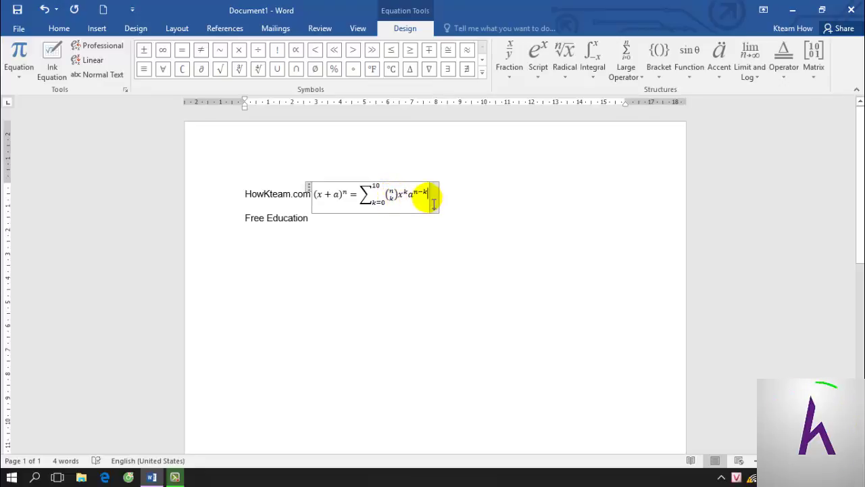
pyautogui.click(452, 224)
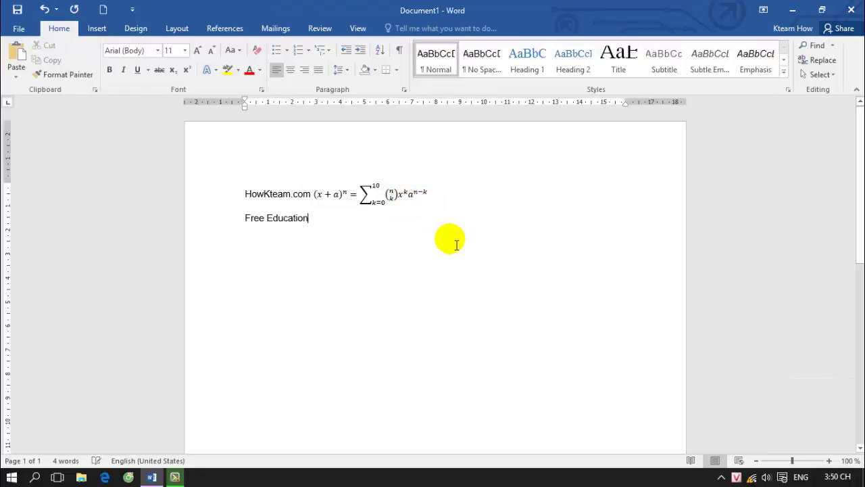
# Reactivate the equation, view its options list, and select the whole equation
pyautogui.click(395, 200)
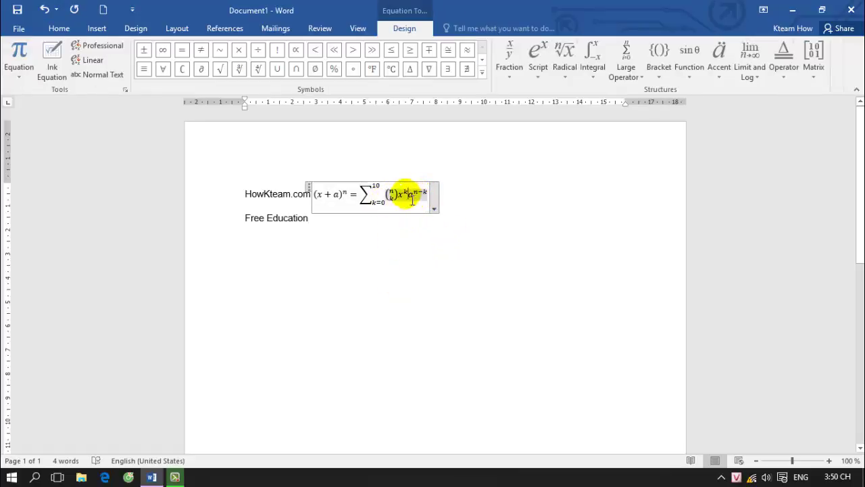
pyautogui.click(322, 194)
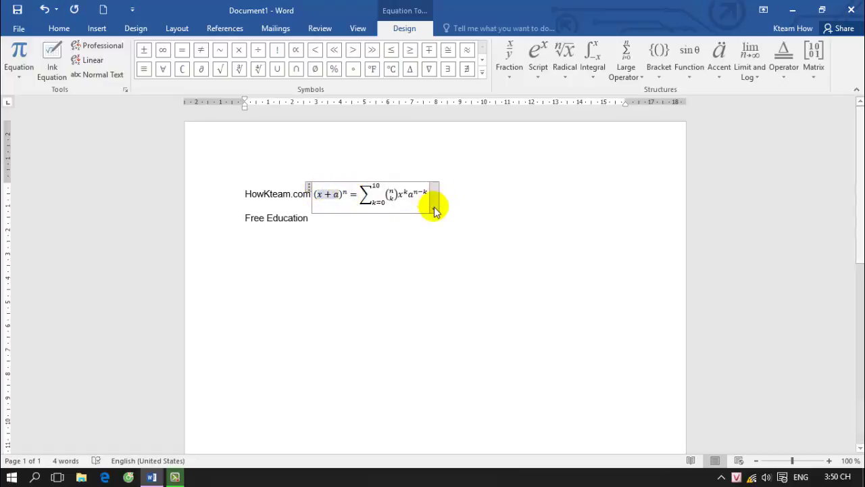
pyautogui.click(434, 209)
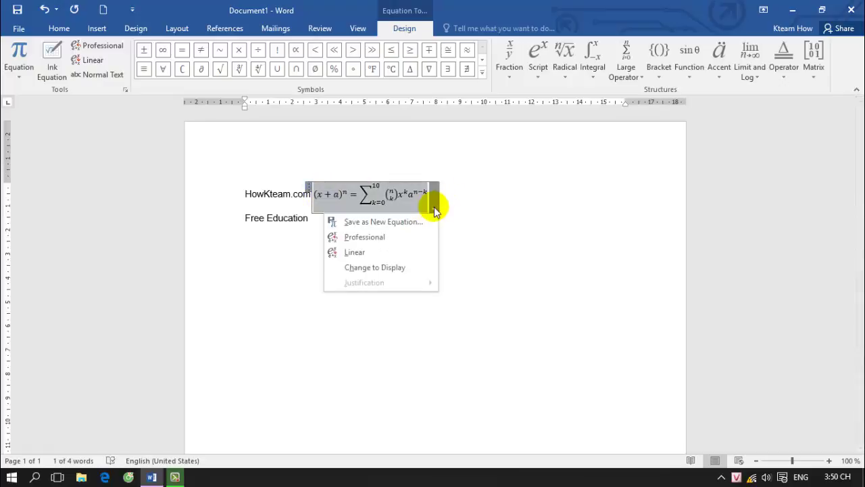
pyautogui.click(472, 209)
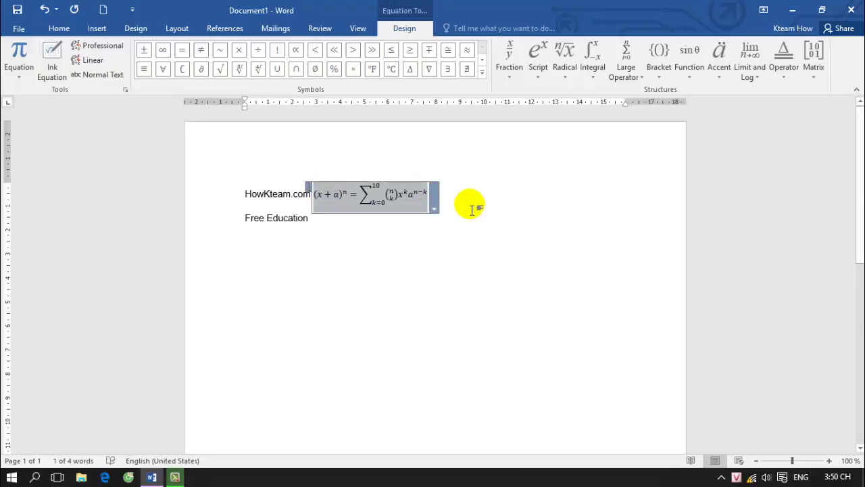
pyautogui.click(453, 225)
pyautogui.click(329, 198)
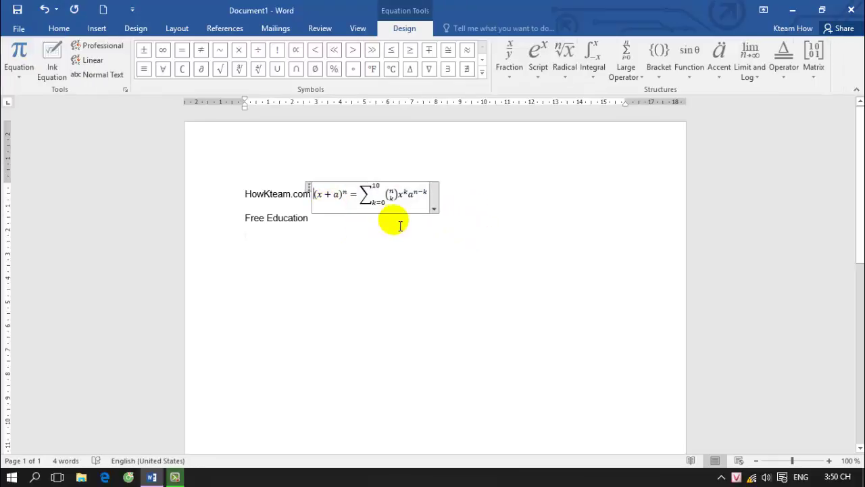
pyautogui.click(425, 216)
pyautogui.click(432, 209)
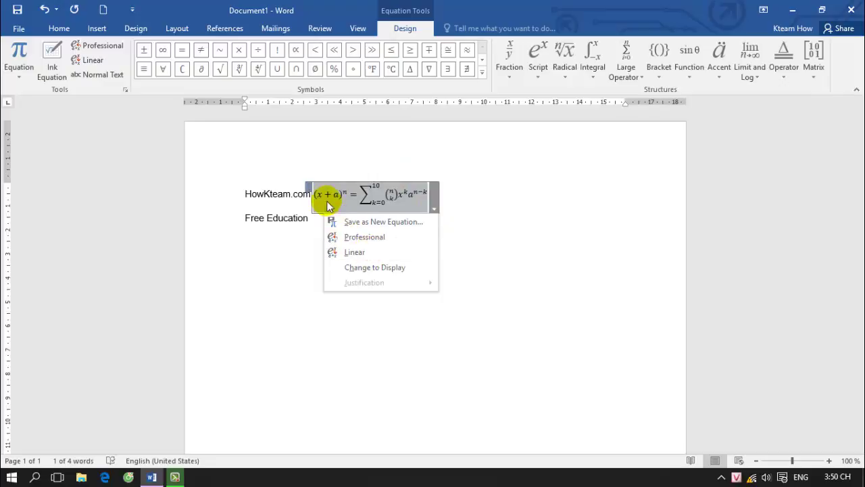
pyautogui.click(308, 192)
pyautogui.moveTo(309, 192); pyautogui.dragTo(427, 197)
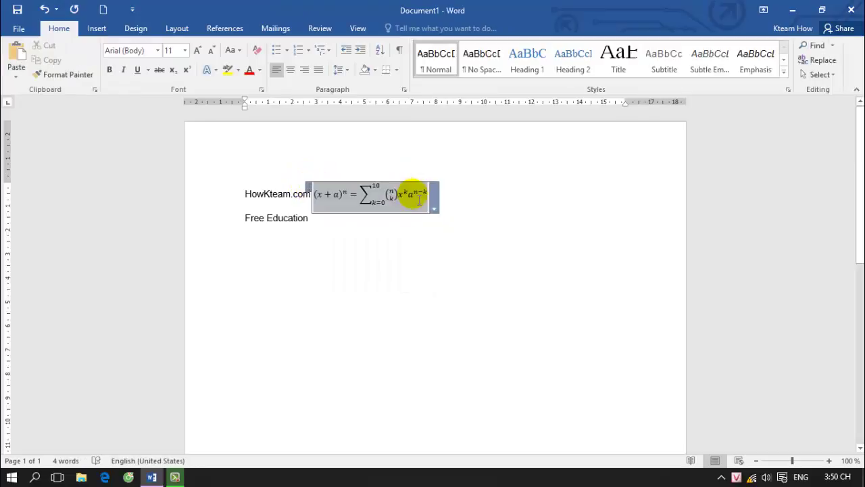
# Delete the Binomial Theorem equation and insert a new blank equation after HowKteam.com
pyautogui.press('Delete')
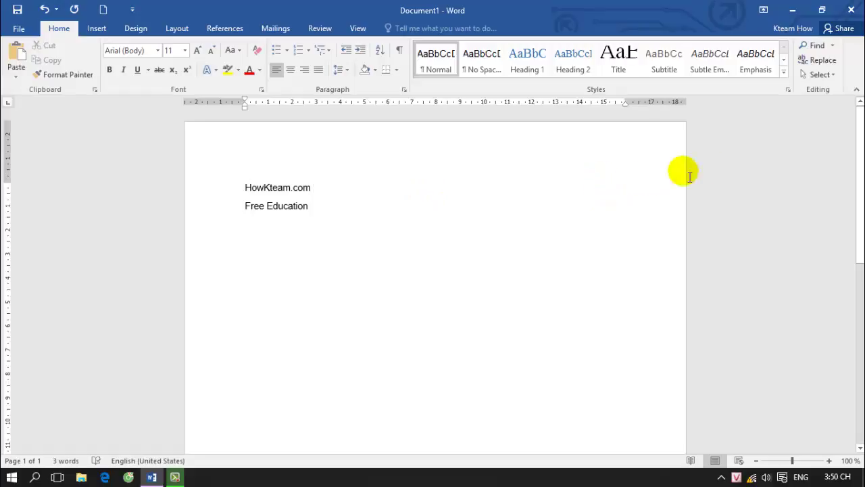
pyautogui.click(88, 30)
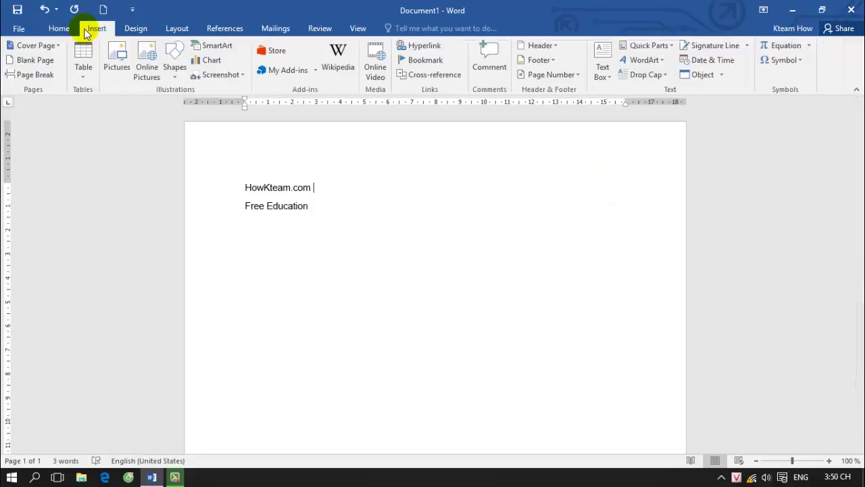
pyautogui.click(809, 47)
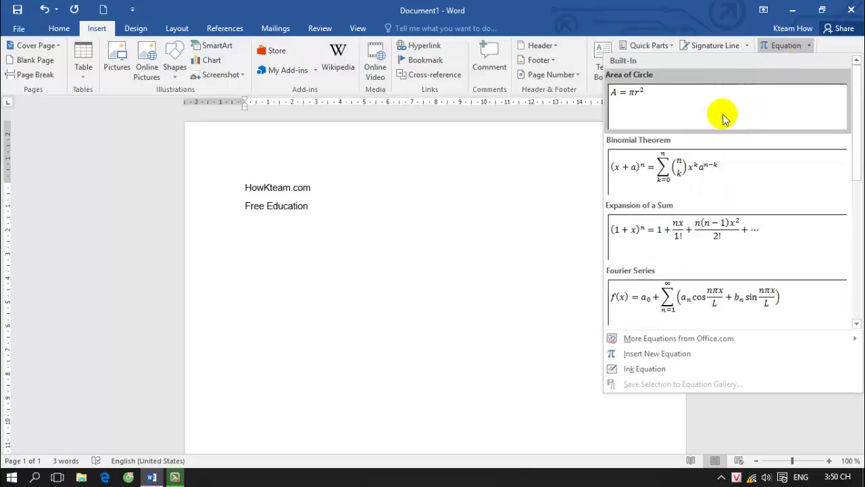
pyautogui.scroll(-5, 696, 165)
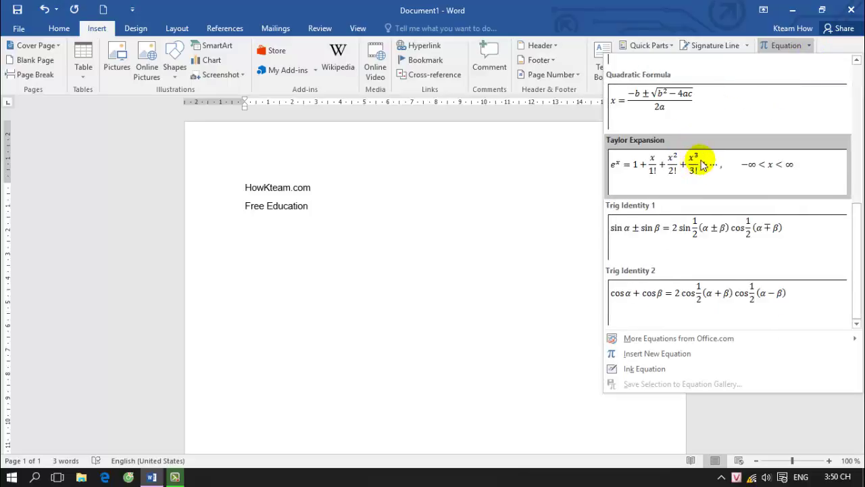
pyautogui.scroll(5, 703, 165)
pyautogui.scroll(-5, 702, 167)
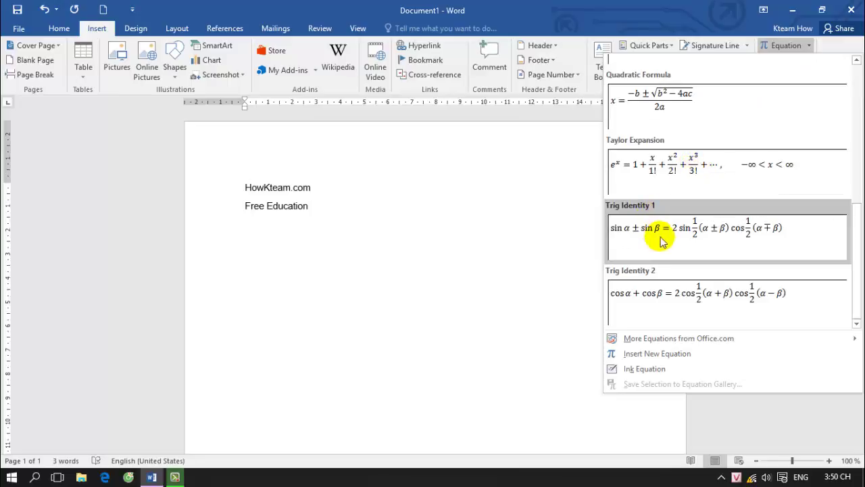
pyautogui.click(676, 354)
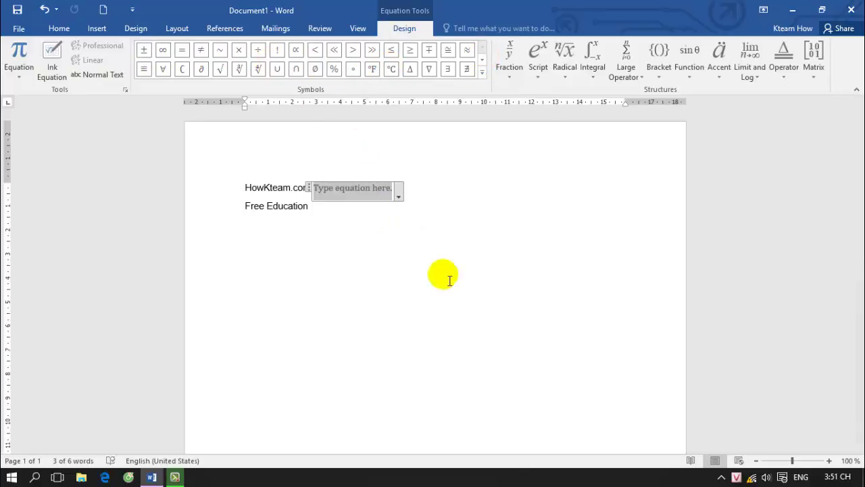
# Type a+b and set the relation to ≤ (trying ≪ first), giving a + b ≤ 0
pyautogui.write('a')
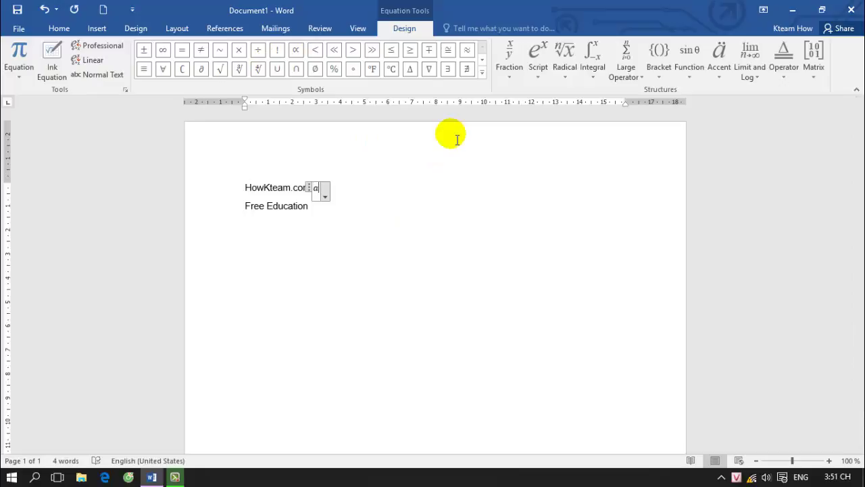
pyautogui.write('+b')
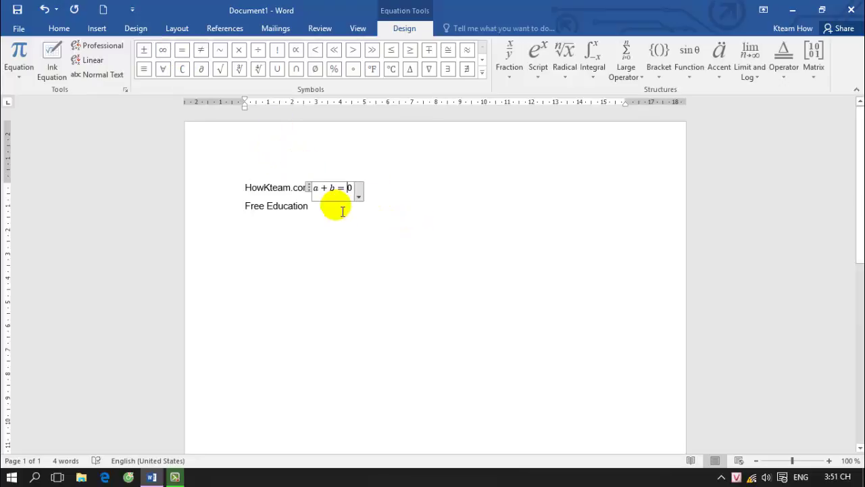
pyautogui.press('BackSpace')
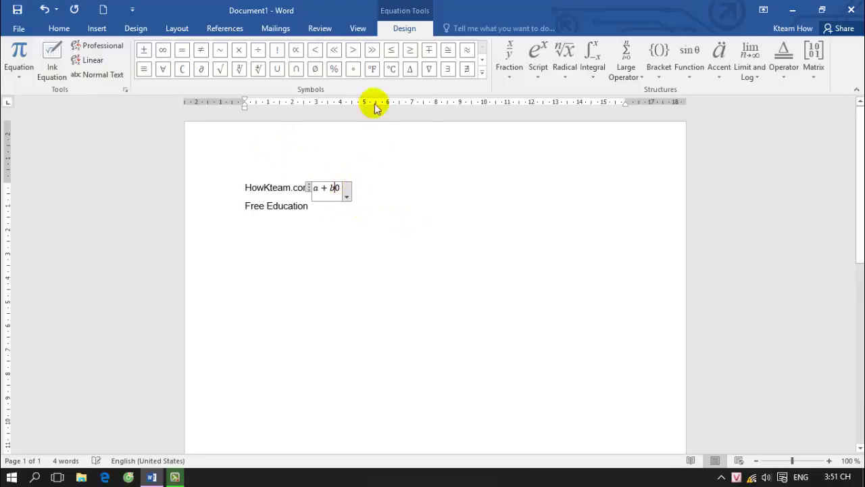
pyautogui.click(333, 52)
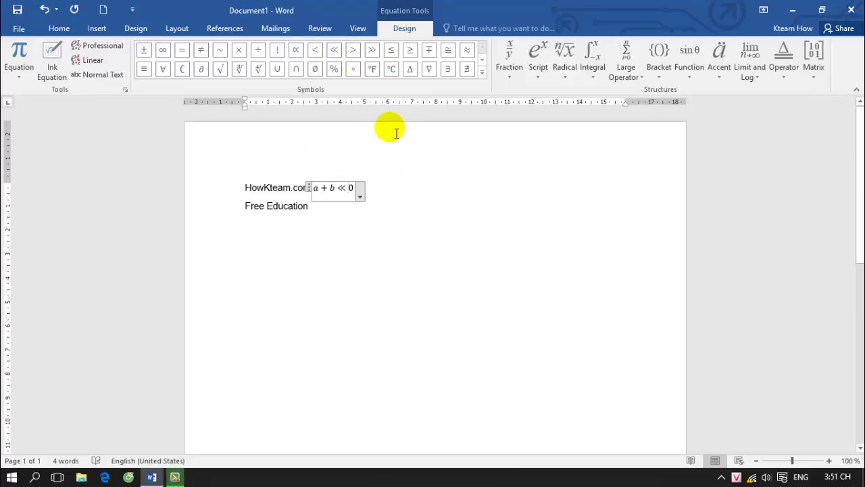
pyautogui.press('BackSpace')
pyautogui.click(391, 49)
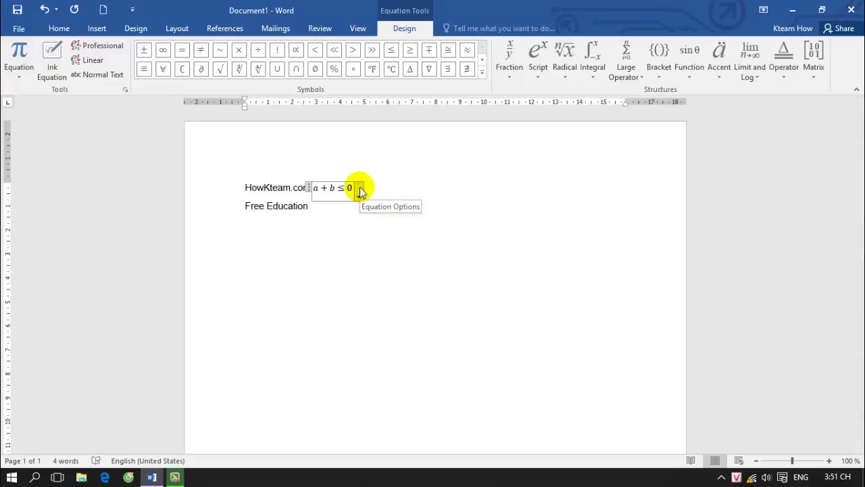
# Select the whole a + b ≤ 0 equation and delete it
pyautogui.moveTo(318, 192); pyautogui.dragTo(353, 188)
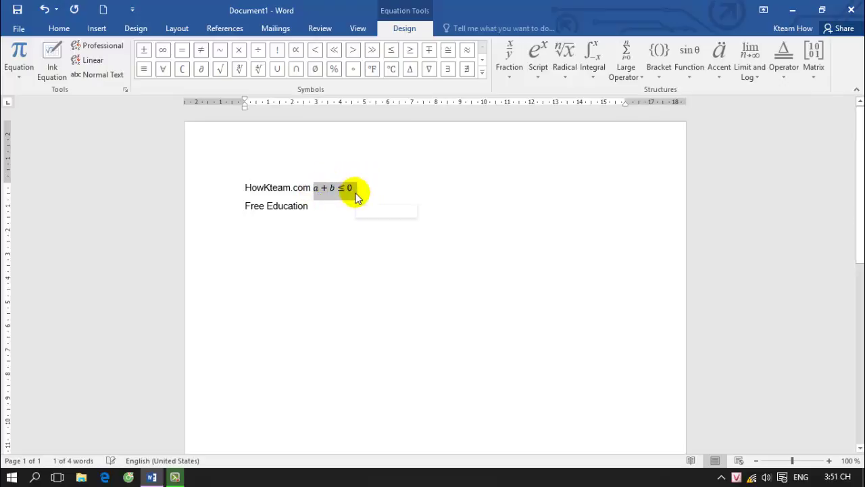
pyautogui.click(348, 187)
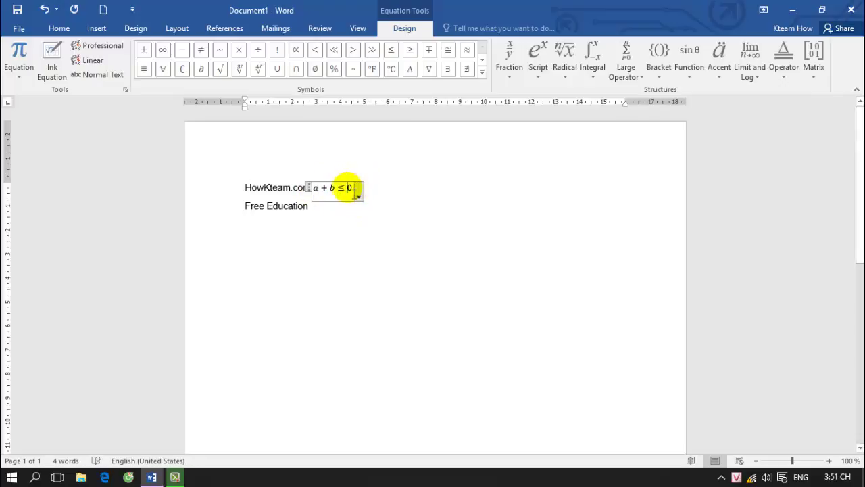
pyautogui.moveTo(352, 189); pyautogui.dragTo(309, 186)
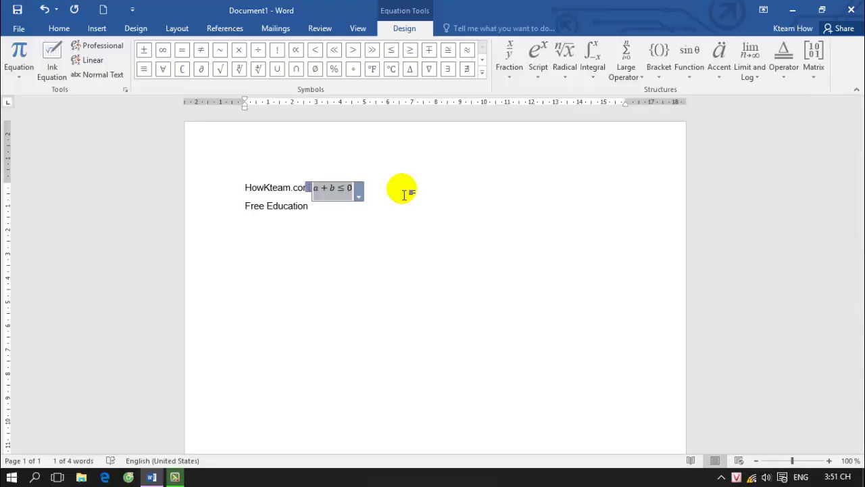
pyautogui.press('Delete')
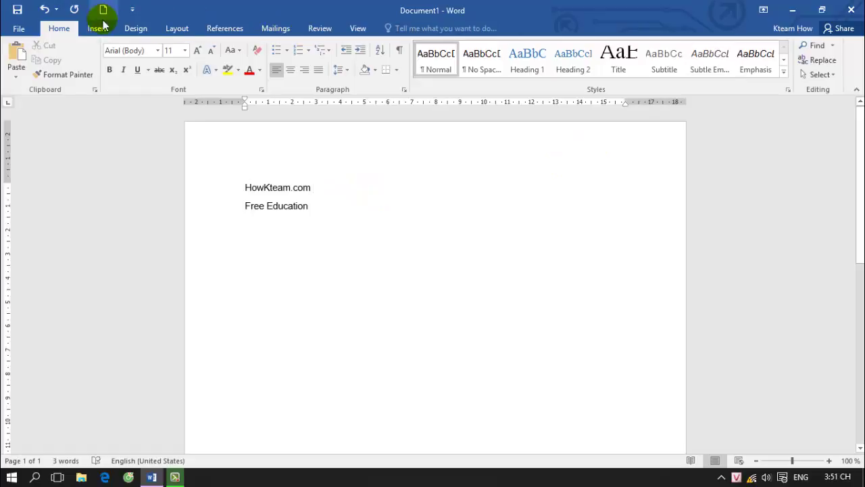
# Insert a new equation holding a 3×3 identity matrix (1 0 0 / 0 1 0 / 0 0 1)
pyautogui.click(98, 27)
pyautogui.click(786, 49)
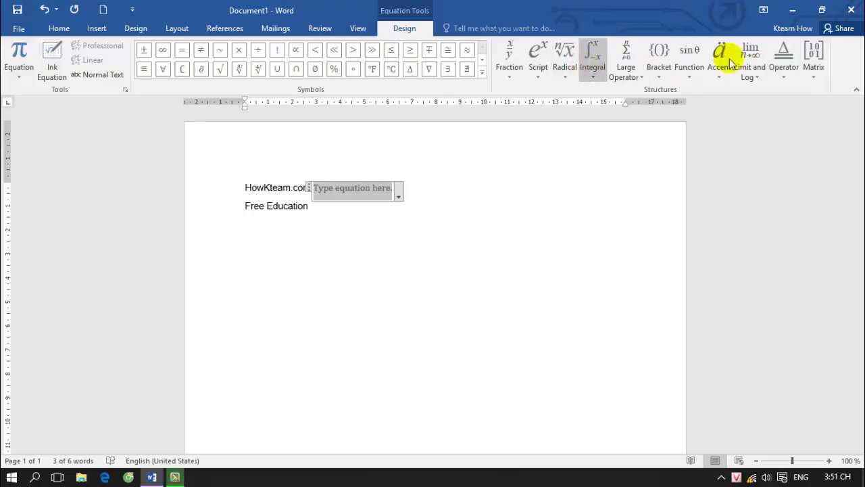
pyautogui.click(812, 54)
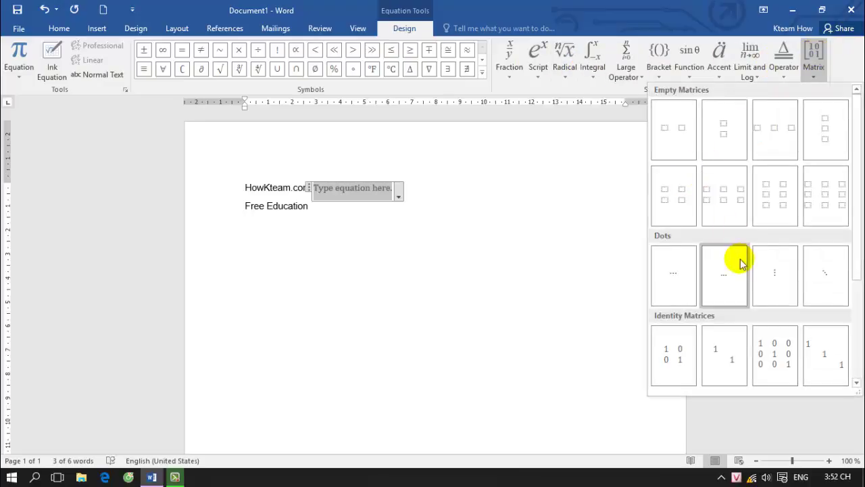
pyautogui.click(782, 375)
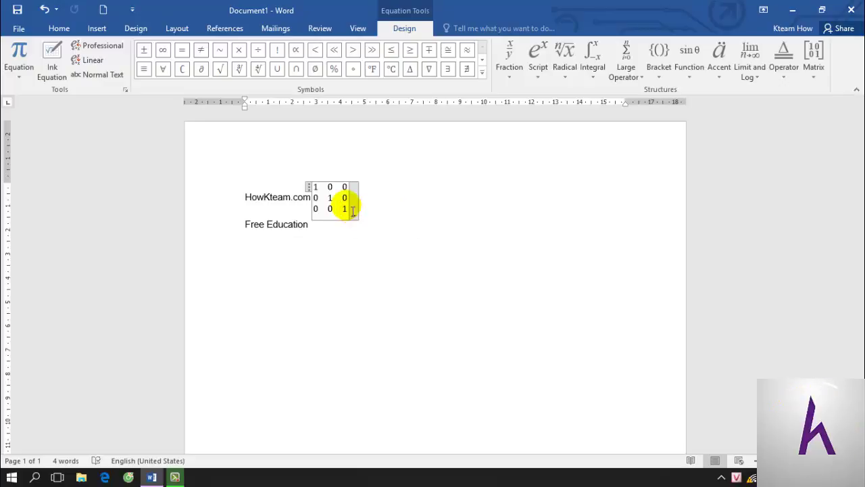
pyautogui.doubleClick(330, 208)
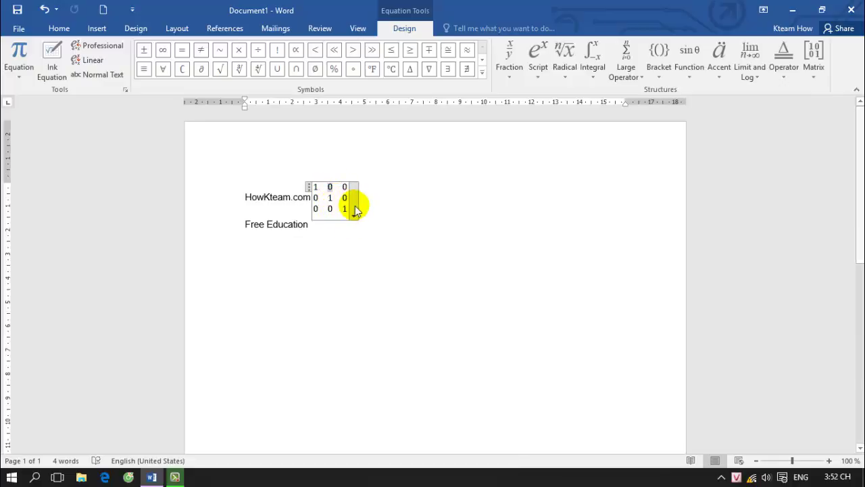
pyautogui.click(352, 207)
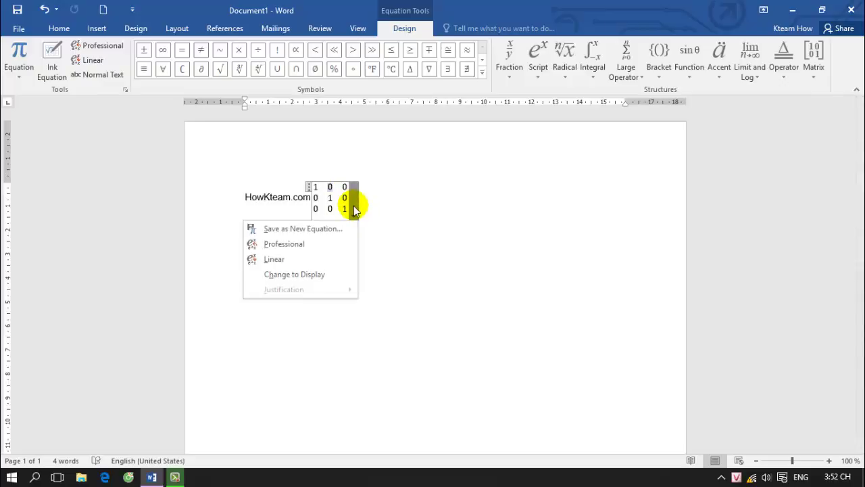
# Start saving the identity matrix as a new equation, then cancel without saving
pyautogui.click(314, 229)
pyautogui.moveTo(414, 154)
pyautogui.mouseDown()
pyautogui.moveTo(227, 149)
pyautogui.moveTo(194, 163)
pyautogui.mouseUp()
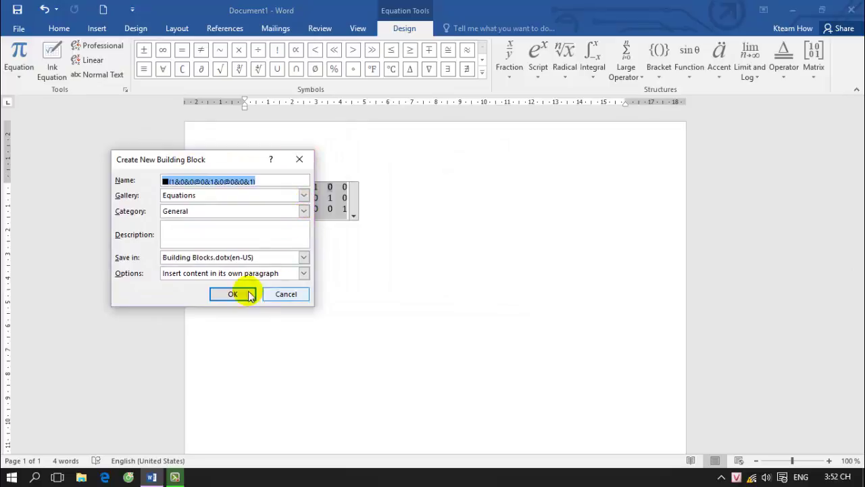
pyautogui.click(302, 161)
# Toggle the matrix between Professional and Linear form, then change it to Display mode
pyautogui.click(352, 196)
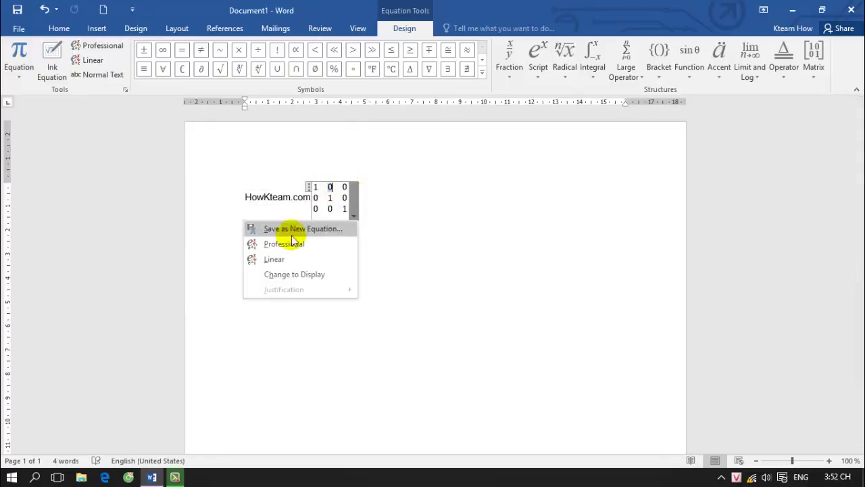
pyautogui.click(290, 248)
pyautogui.click(354, 210)
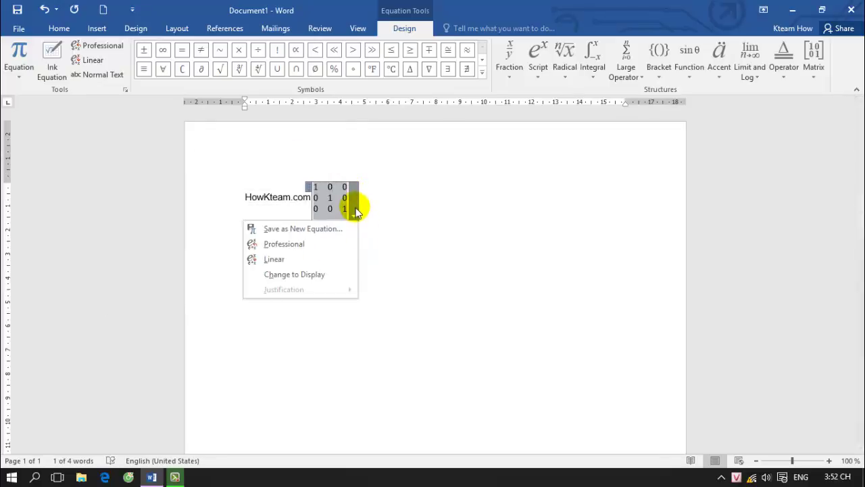
pyautogui.click(313, 262)
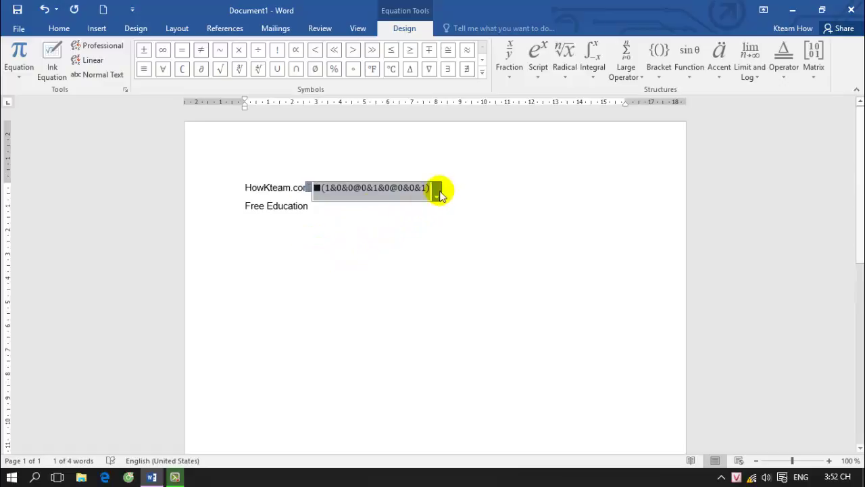
pyautogui.click(437, 197)
pyautogui.click(385, 223)
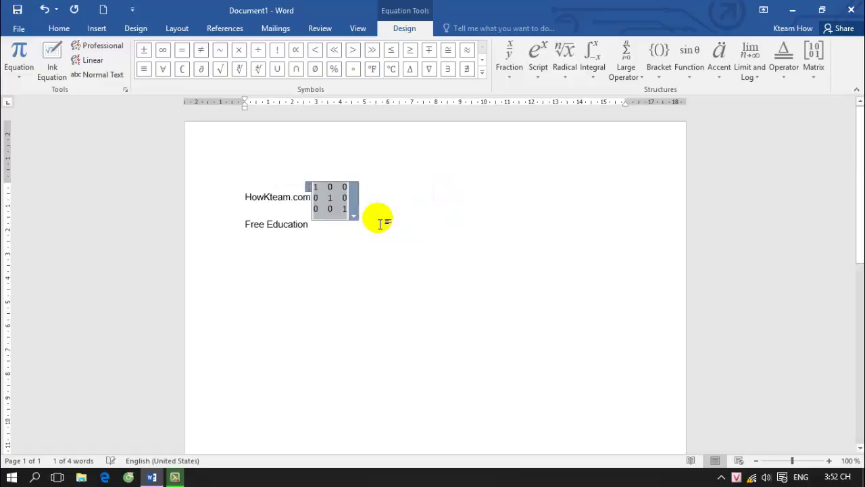
pyautogui.click(352, 210)
pyautogui.click(316, 276)
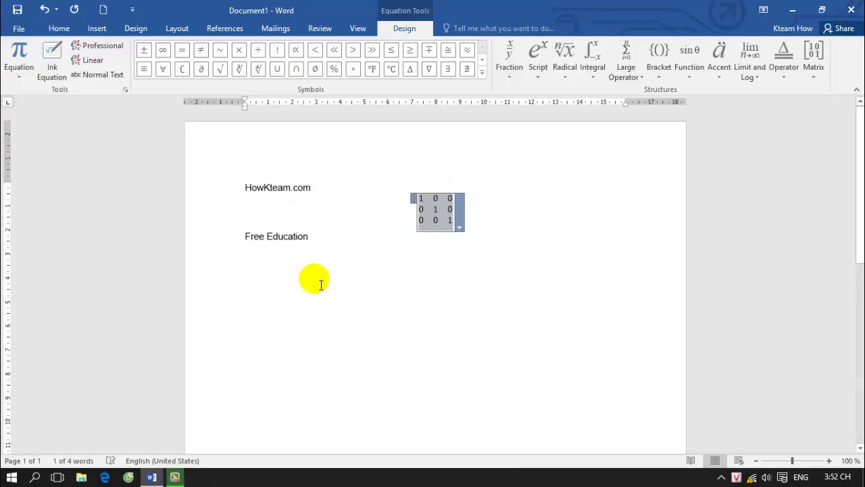
pyautogui.scroll(-2, 399, 245)
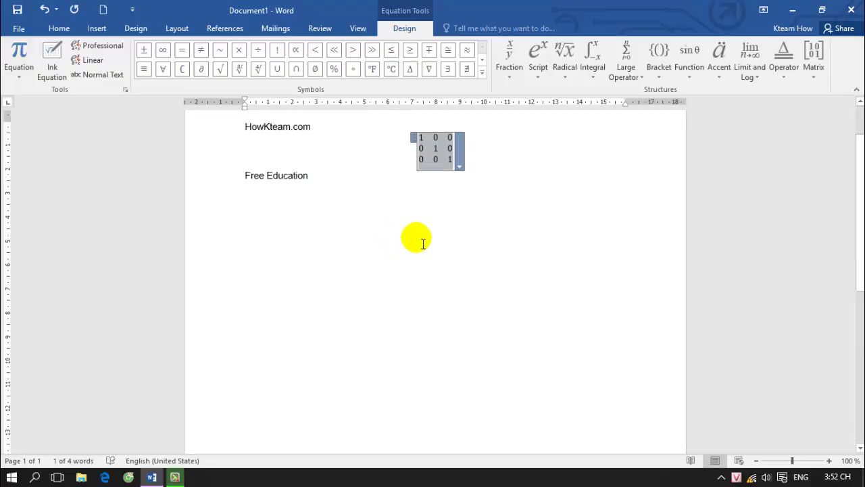